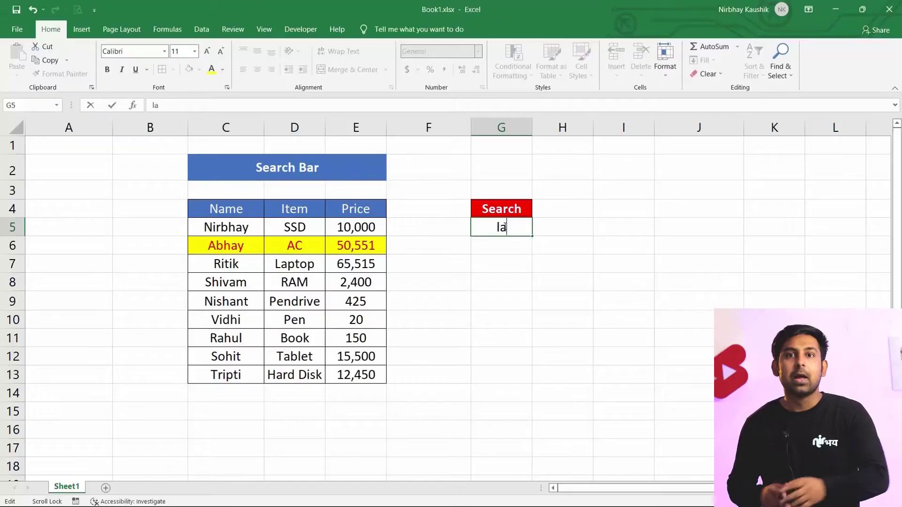
# Finish typing 'laptop' in search cell G5 and commit it
pyautogui.write('ptop')
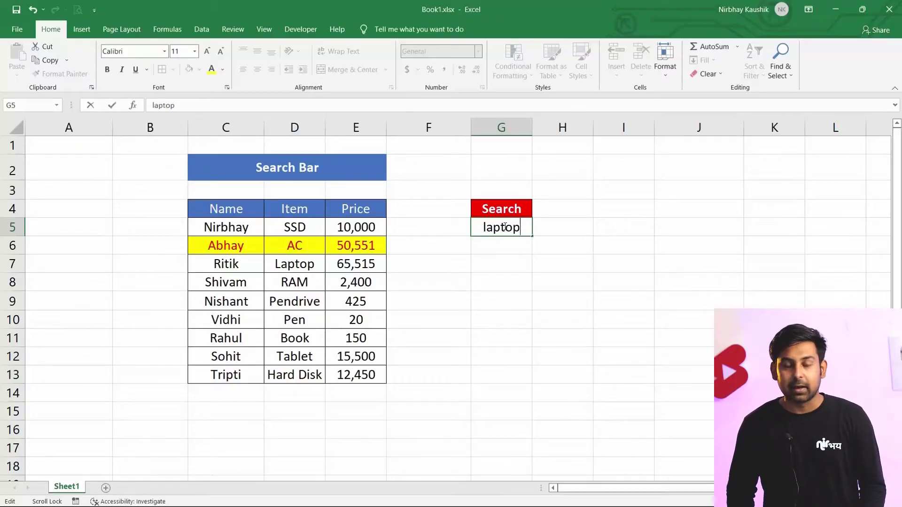
pyautogui.click(606, 217)
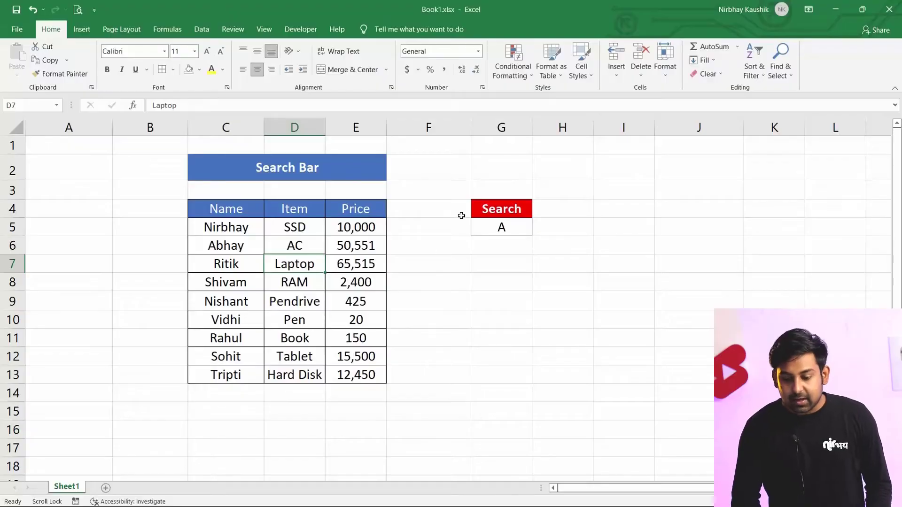
# Change the G5 search term to 'AC' and select the data range C5:E13
pyautogui.click(522, 207)
pyautogui.click(518, 224)
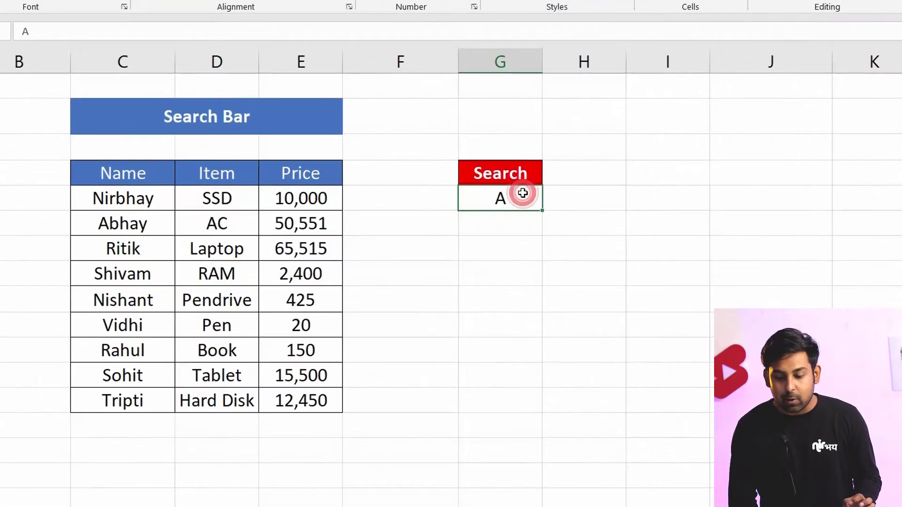
pyautogui.click(523, 191)
pyautogui.doubleClick(510, 194)
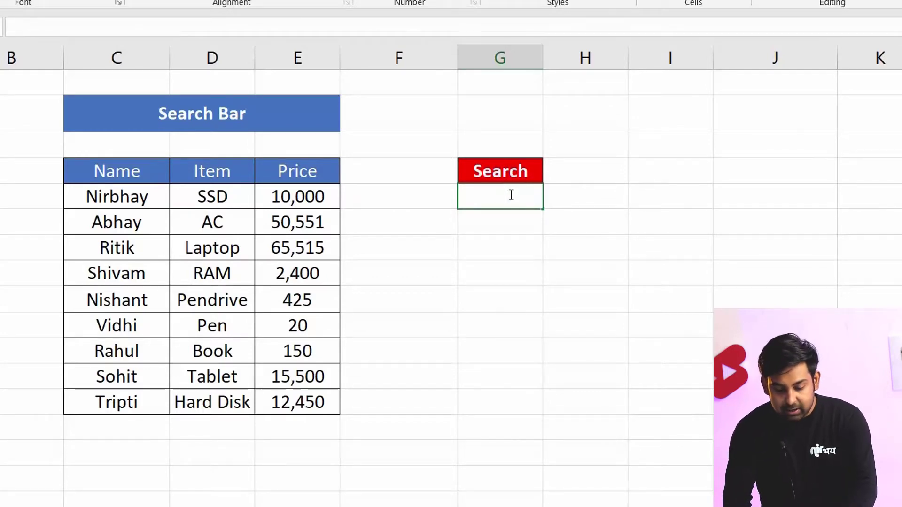
pyautogui.write('AC')
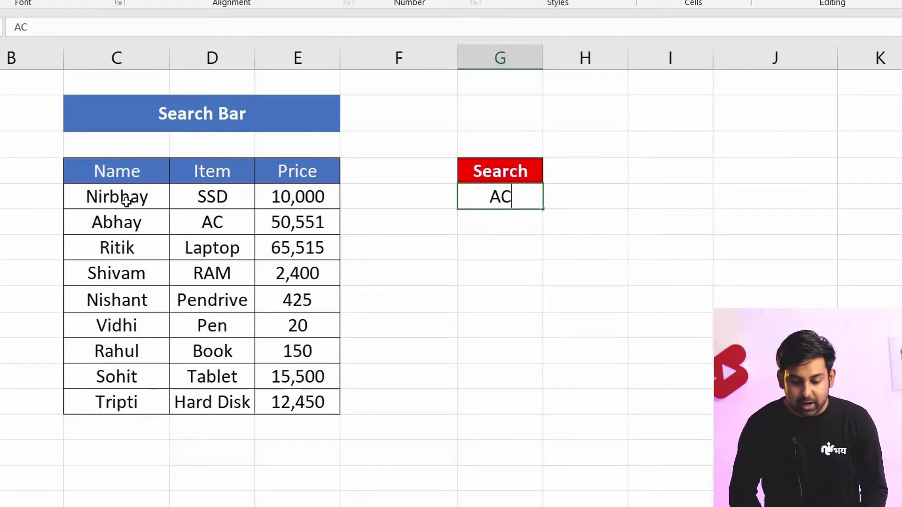
pyautogui.moveTo(126, 201); pyautogui.dragTo(299, 399)
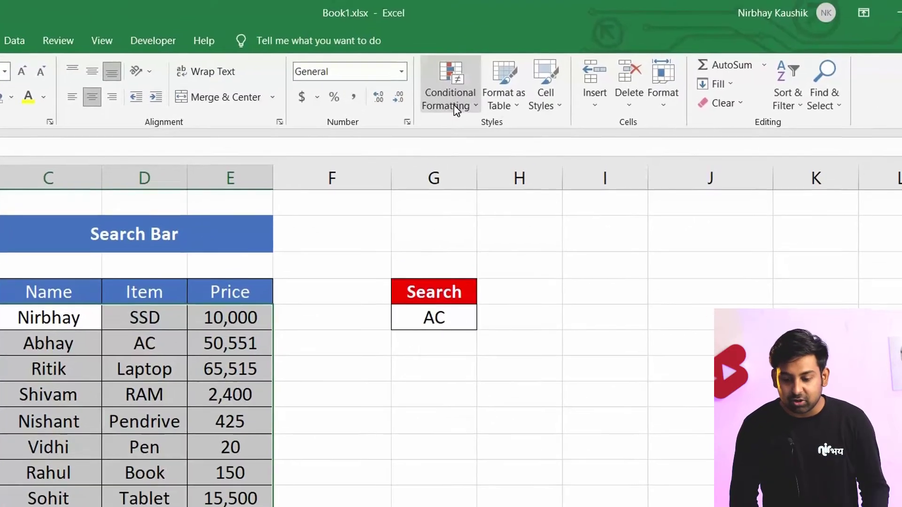
# Create a new conditional formatting rule of the 'Use a formula to determine which cells to format' type
pyautogui.click(432, 110)
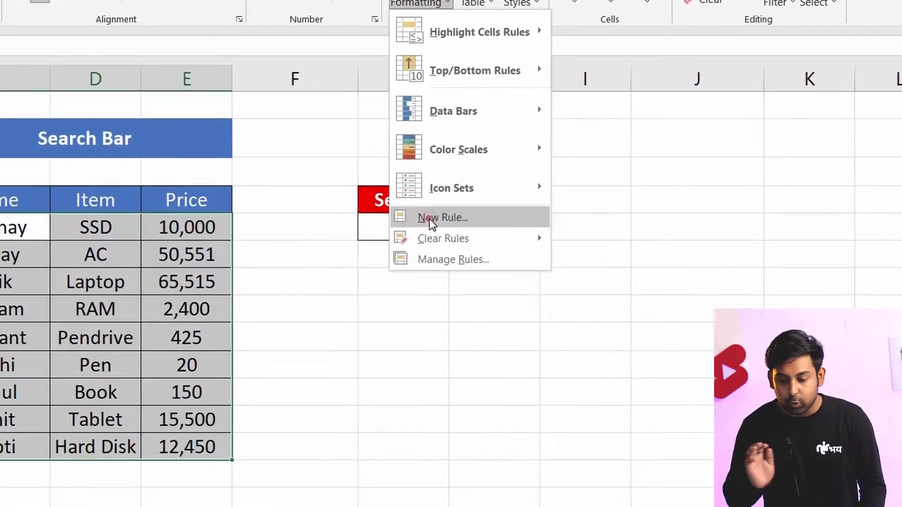
pyautogui.click(446, 323)
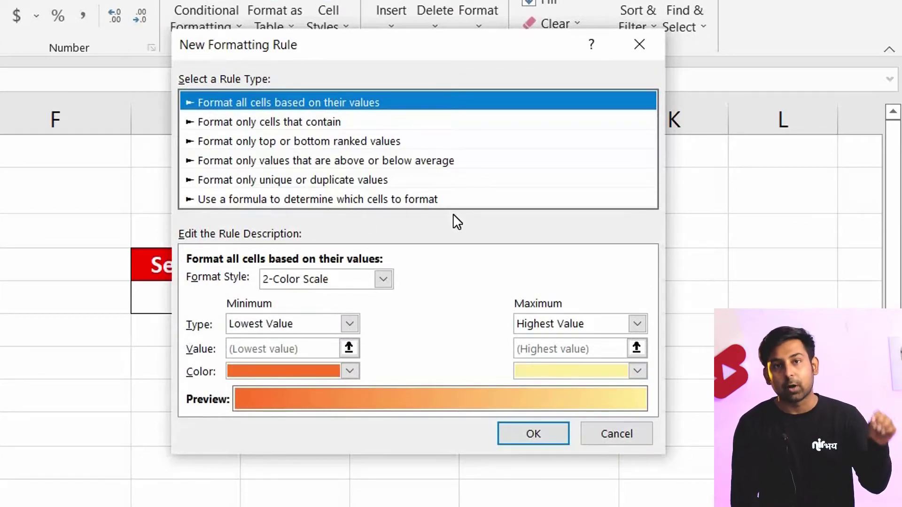
pyautogui.click(376, 202)
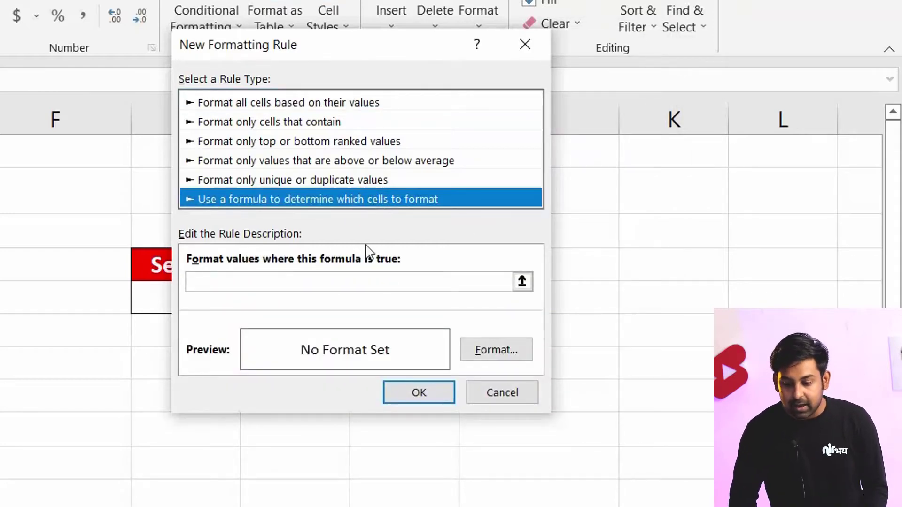
# Begin the rule formula as =search($G$5,$C$5, referencing search cell G5 and Name cell C5
pyautogui.click(328, 284)
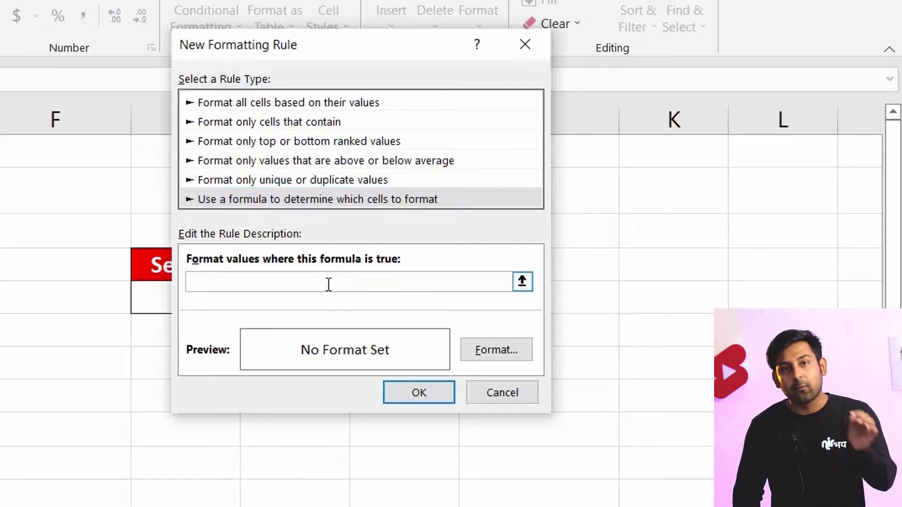
pyautogui.write('=search(')
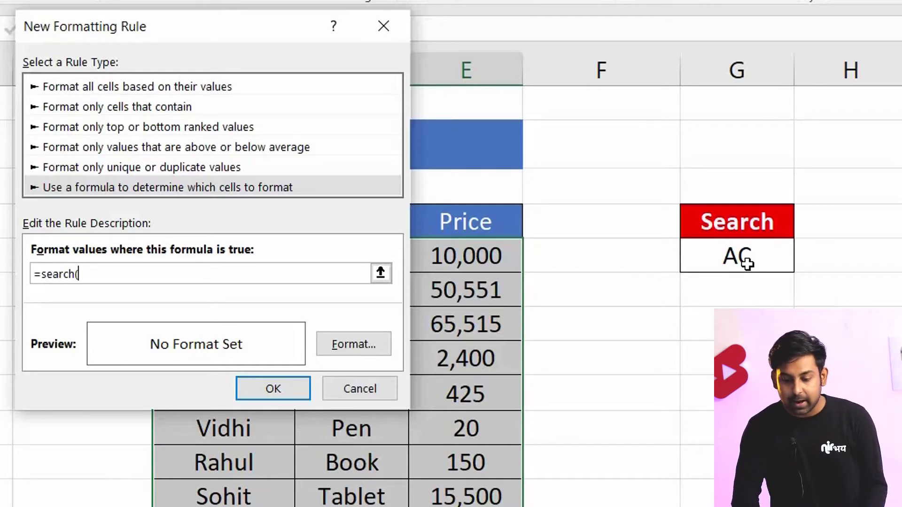
pyautogui.click(747, 263)
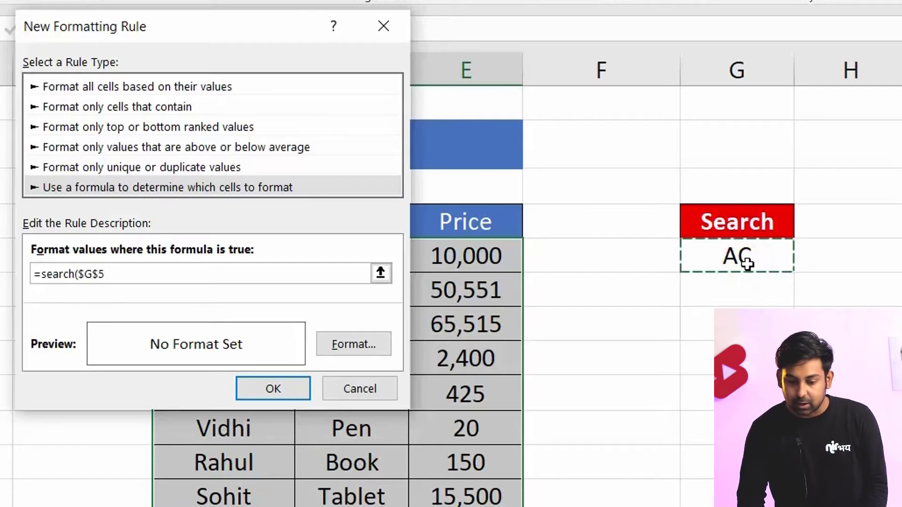
pyautogui.write(',')
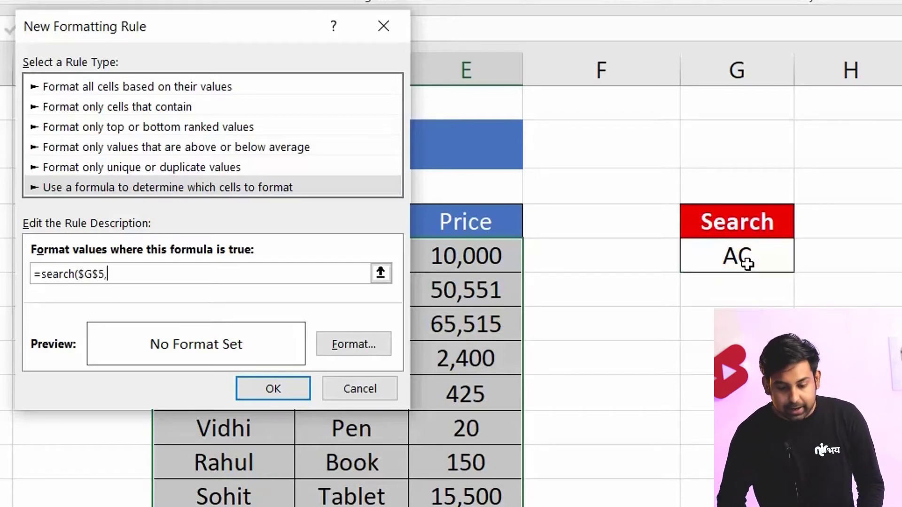
pyautogui.moveTo(187, 14); pyautogui.dragTo(681, 83)
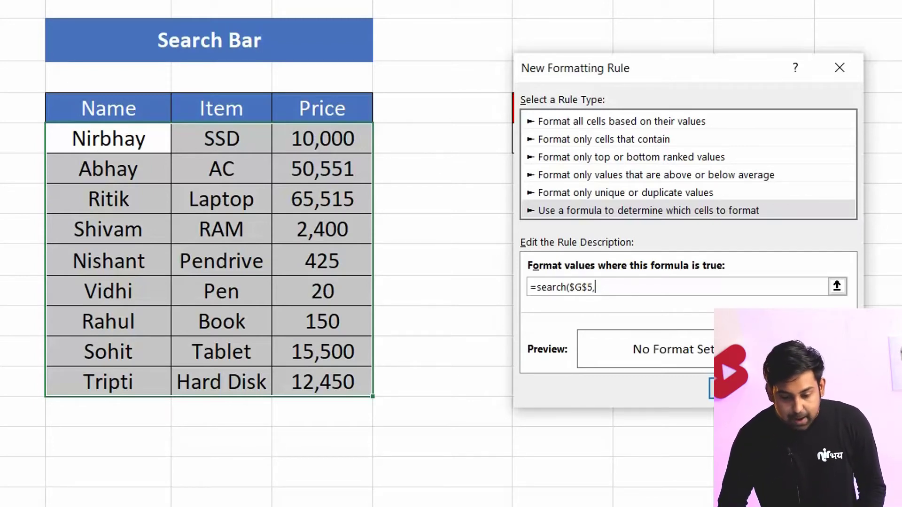
pyautogui.click(80, 143)
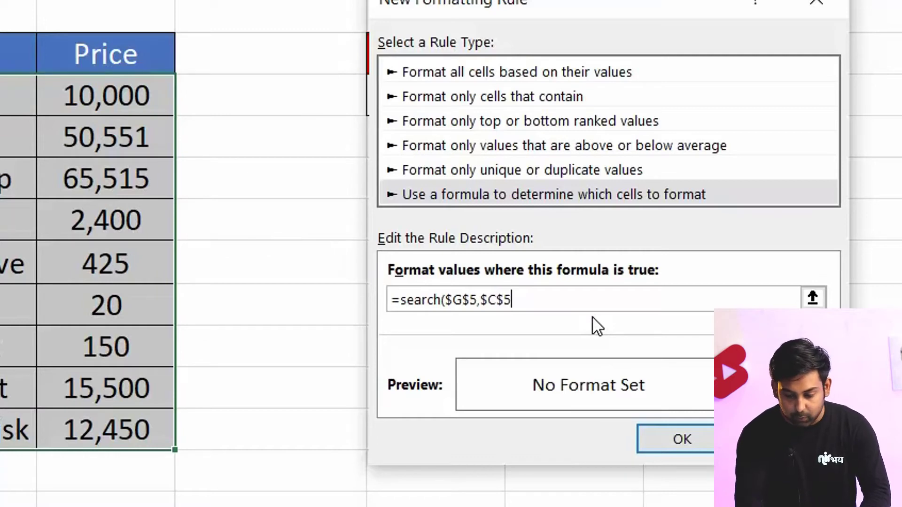
# Complete the rule formula as =search($G$5,$C5&$D5&$E5) and open the Format Cells options
pyautogui.press('F4')
pyautogui.press('F4')
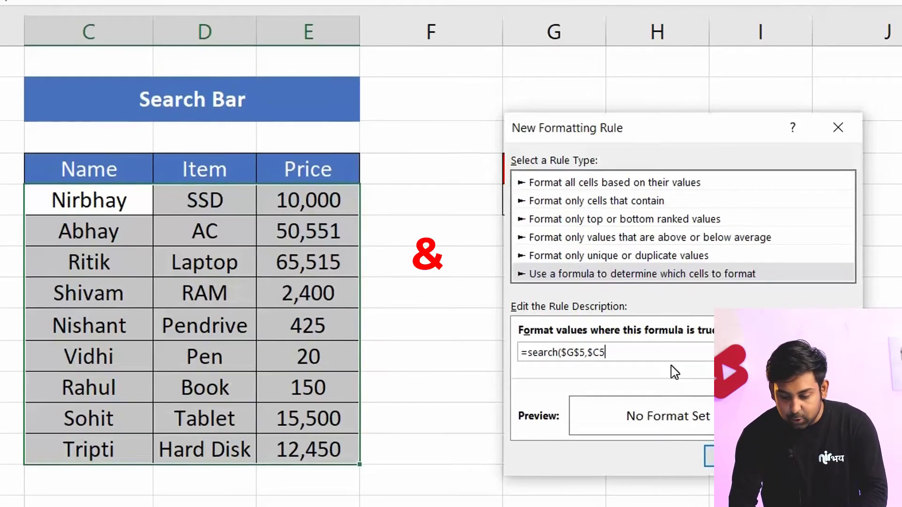
pyautogui.write('&')
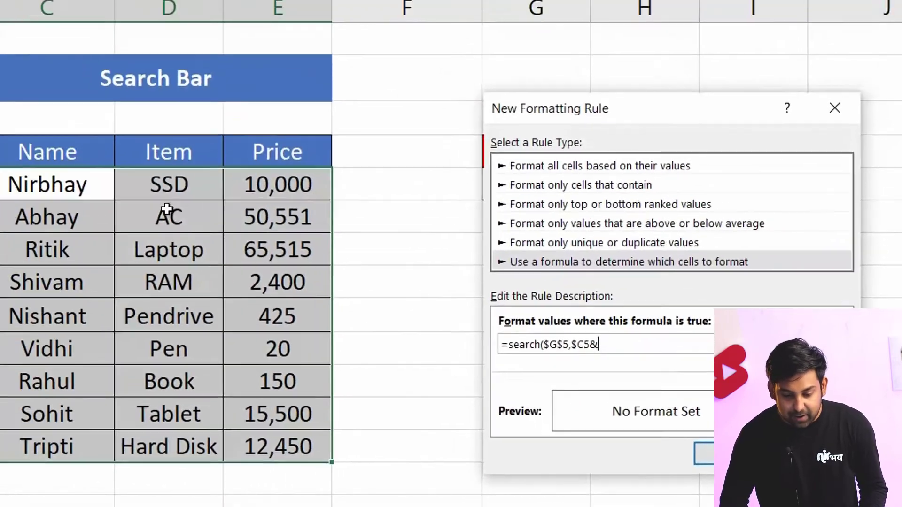
pyautogui.click(168, 184)
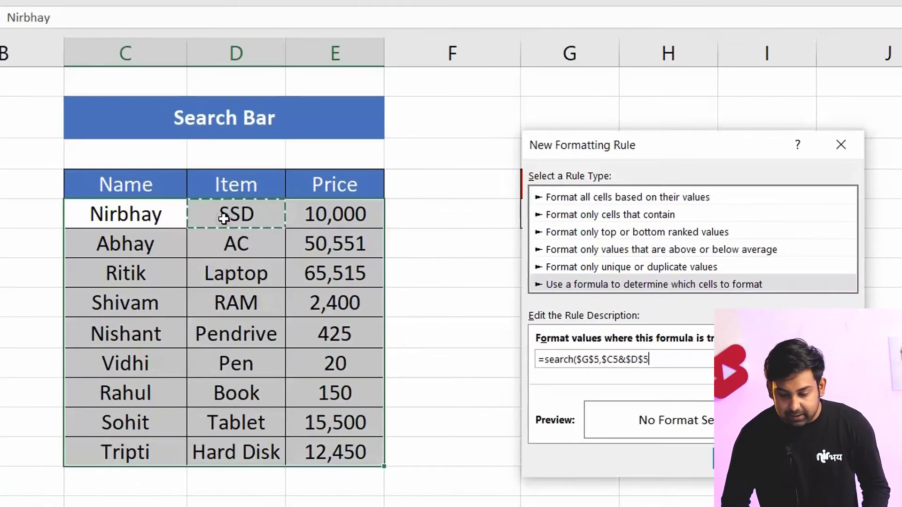
pyautogui.press('F4')
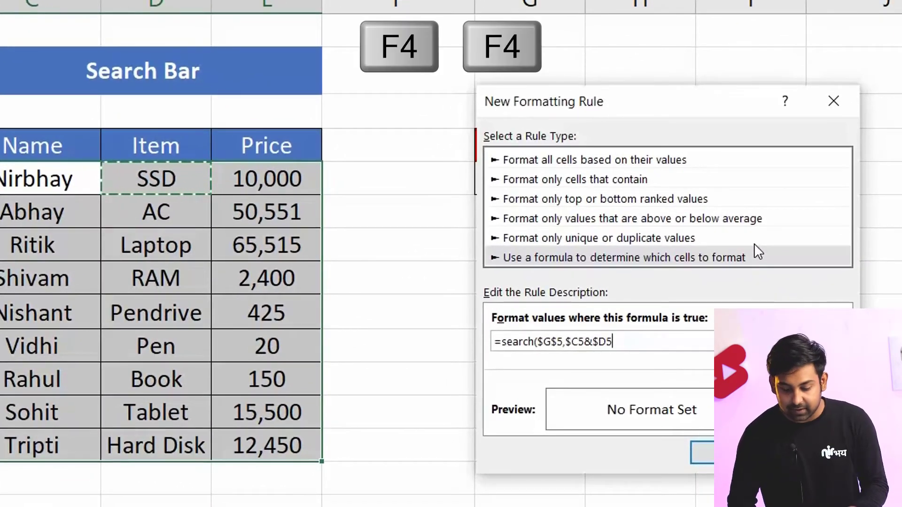
pyautogui.write('&')
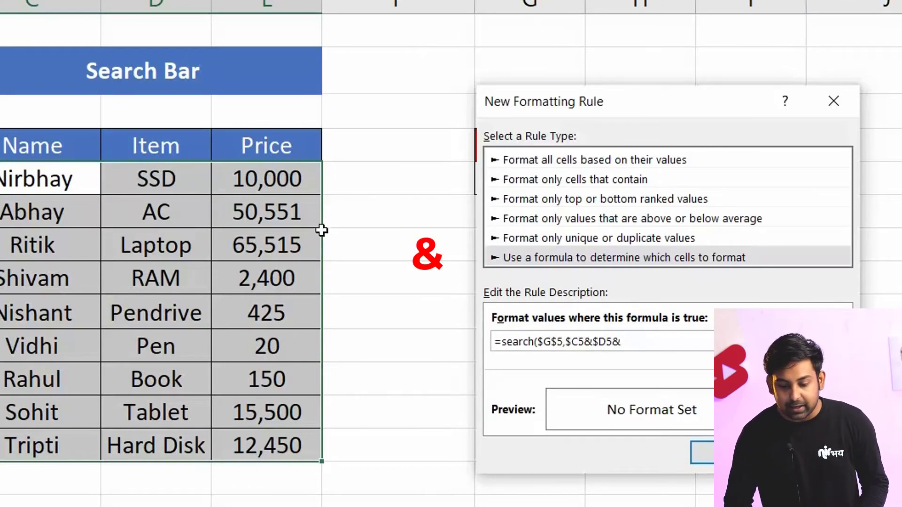
pyautogui.click(276, 188)
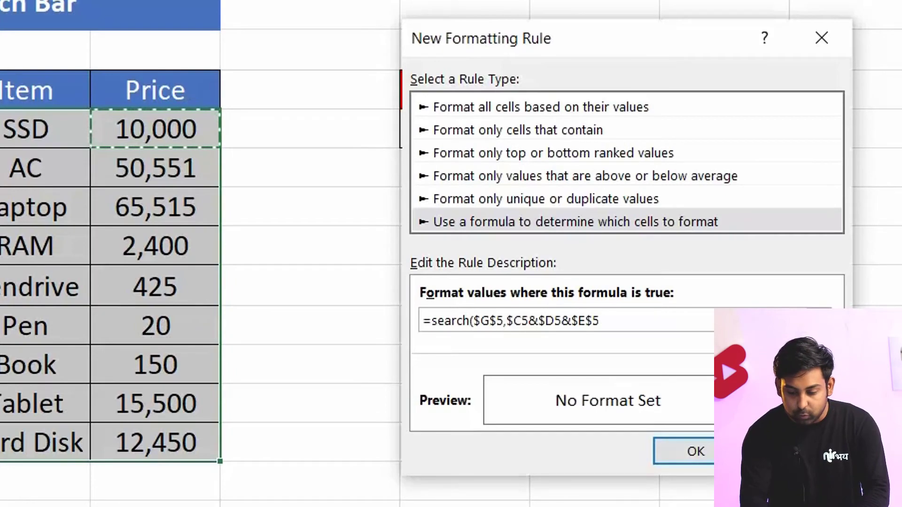
pyautogui.press('F4')
pyautogui.press('F4')
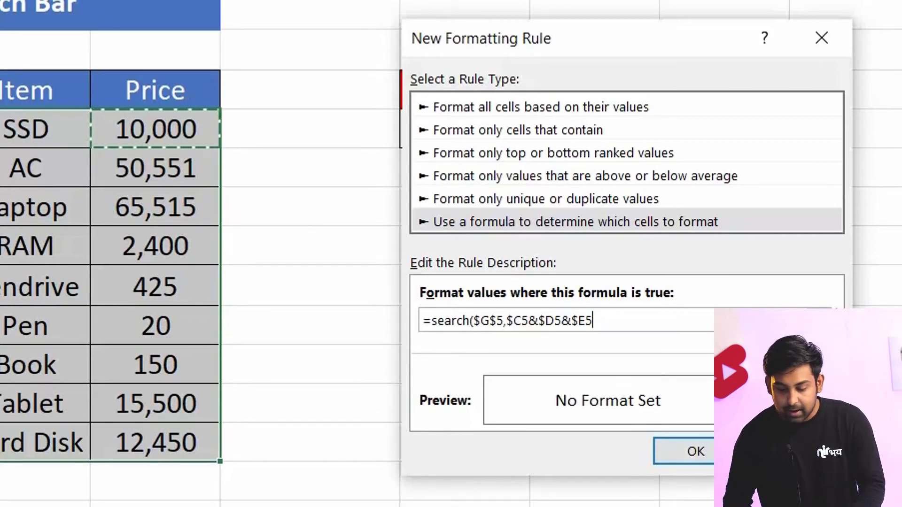
pyautogui.write(')')
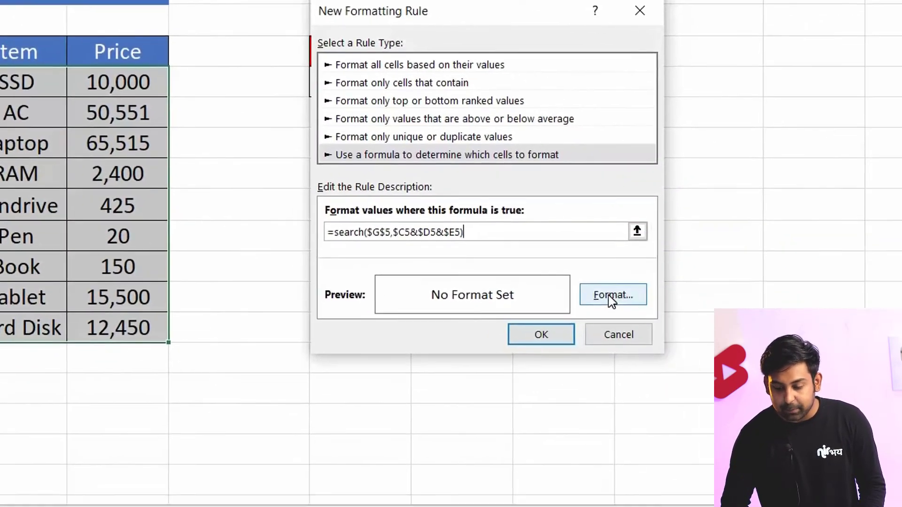
pyautogui.click(612, 296)
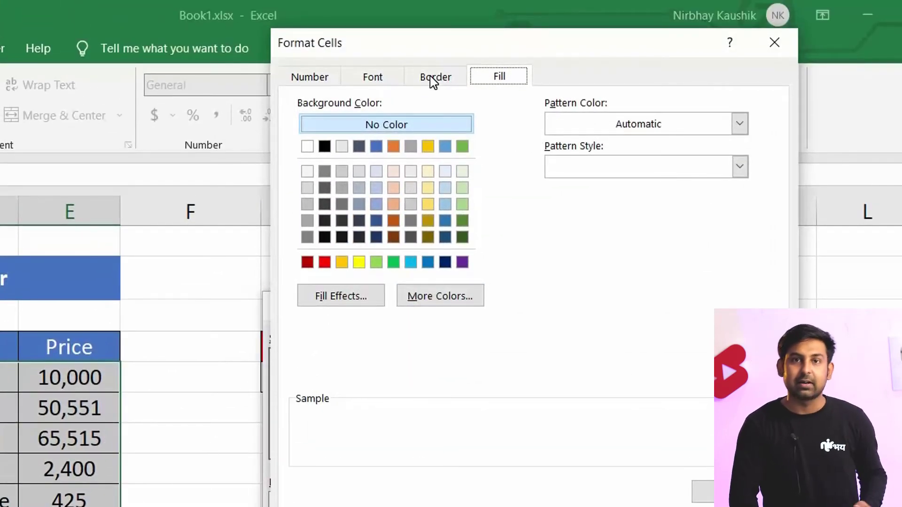
# Format matching rows with a red font colour on a yellow fill and confirm
pyautogui.click(395, 79)
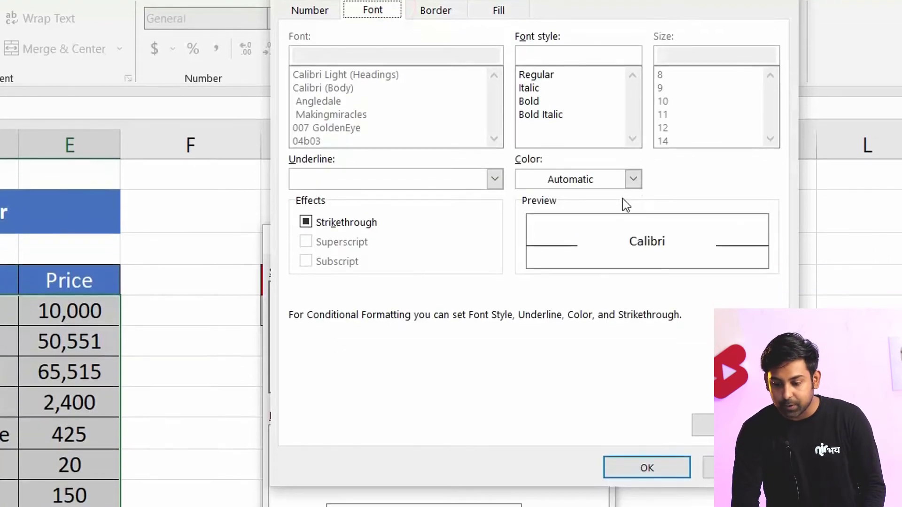
pyautogui.click(624, 187)
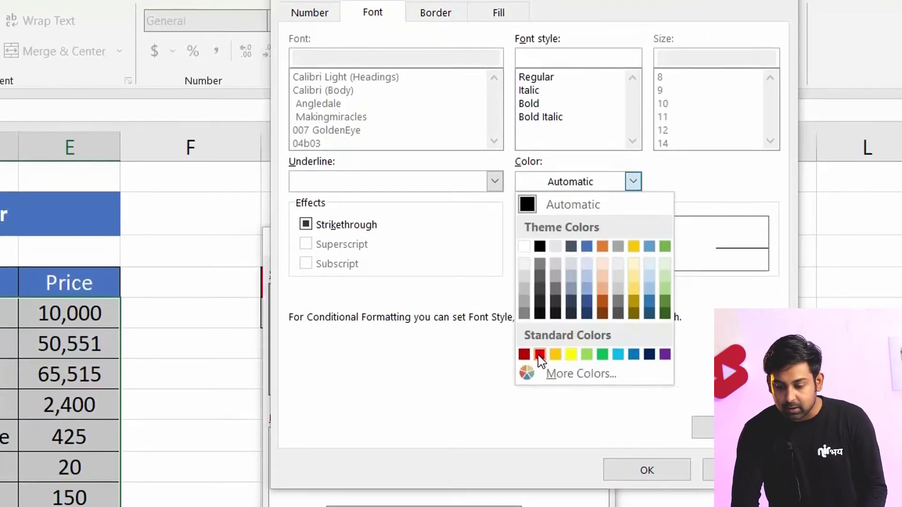
pyautogui.click(539, 352)
pyautogui.click(502, 77)
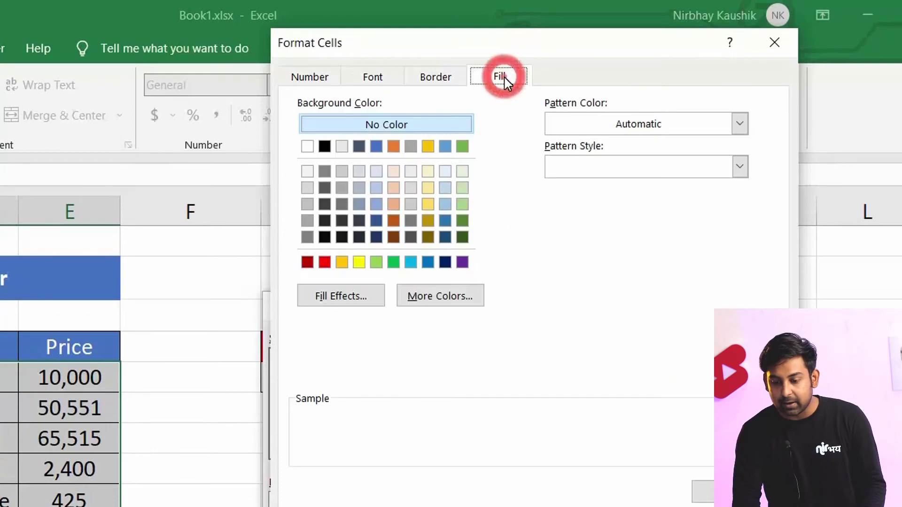
pyautogui.click(357, 263)
pyautogui.click(642, 387)
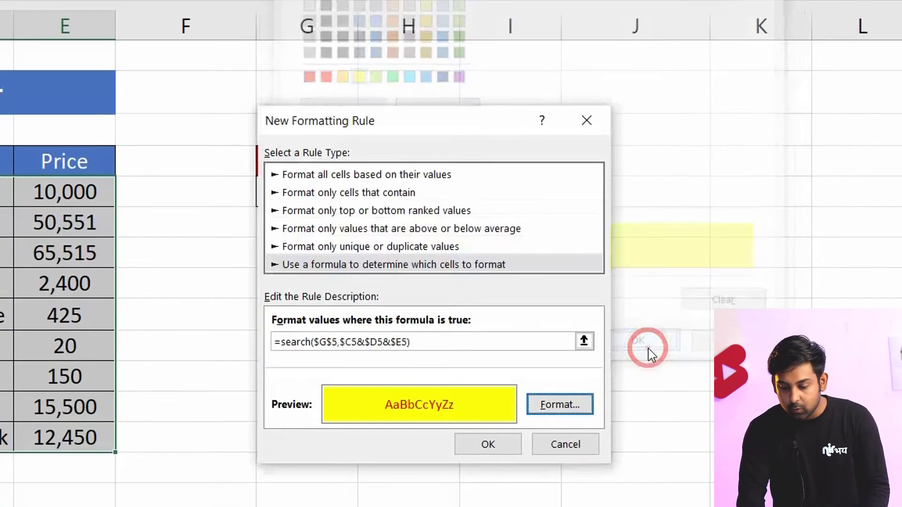
# Apply the highlight rule, test G5 with 'laptop', then change the search term to 'pendrive'
pyautogui.click(470, 408)
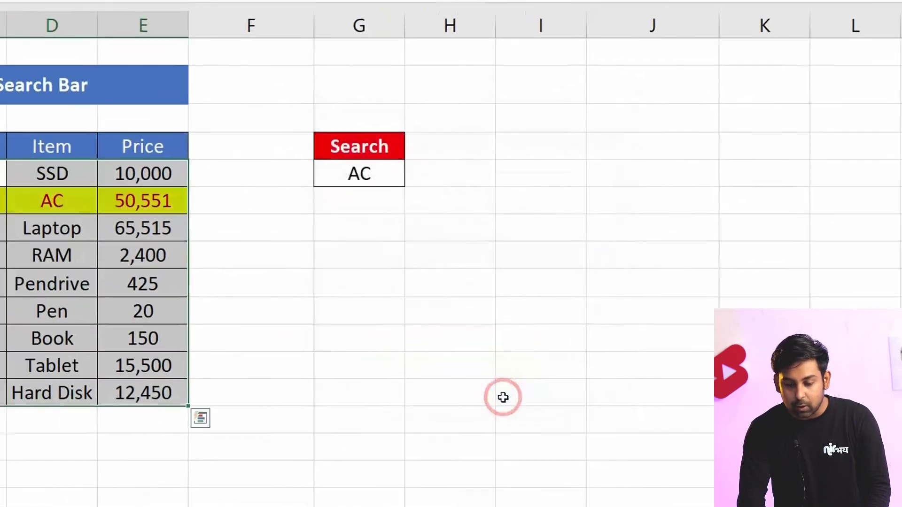
pyautogui.click(522, 223)
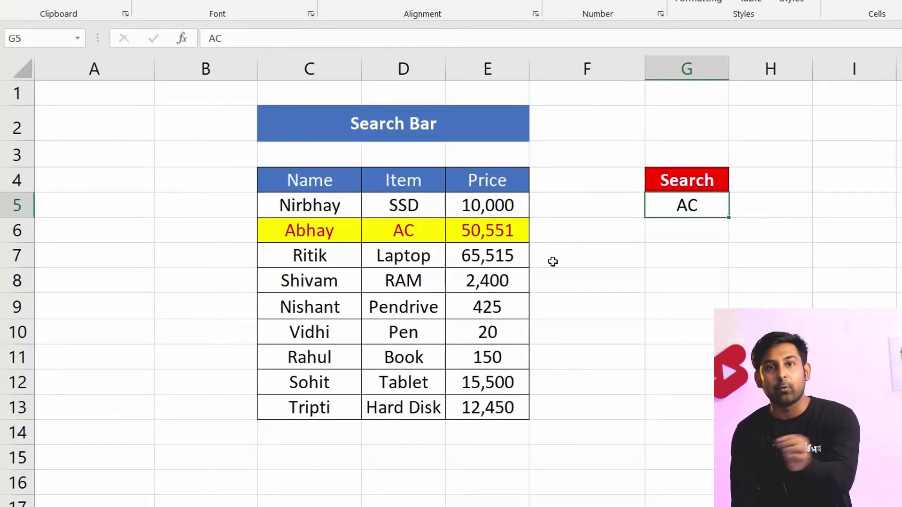
pyautogui.doubleClick(691, 205)
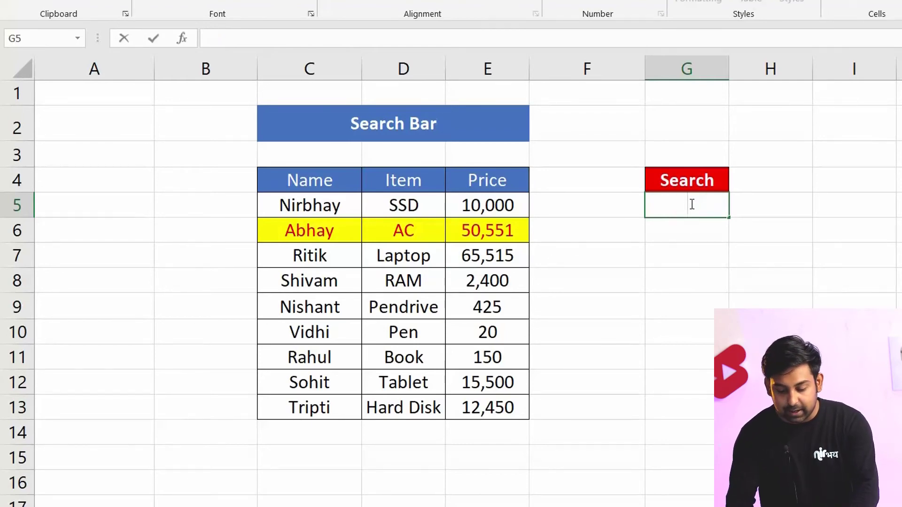
pyautogui.write('laptop')
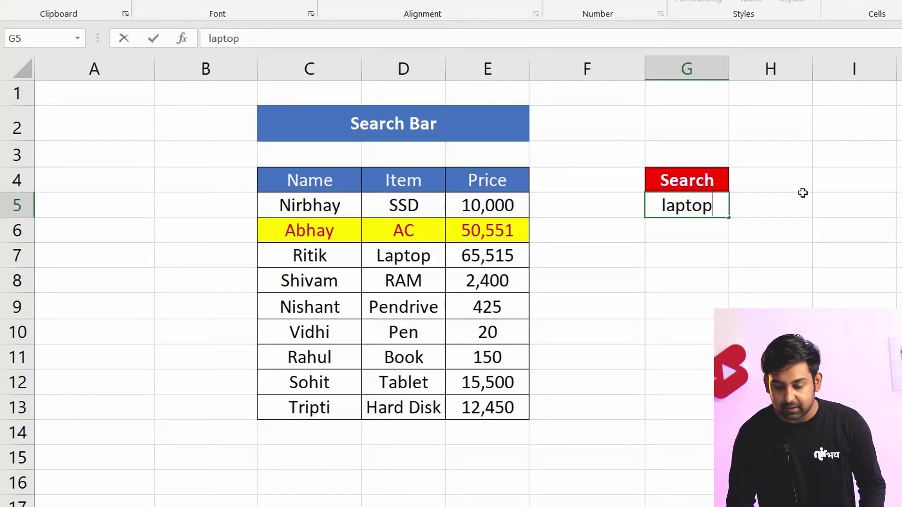
pyautogui.click(831, 192)
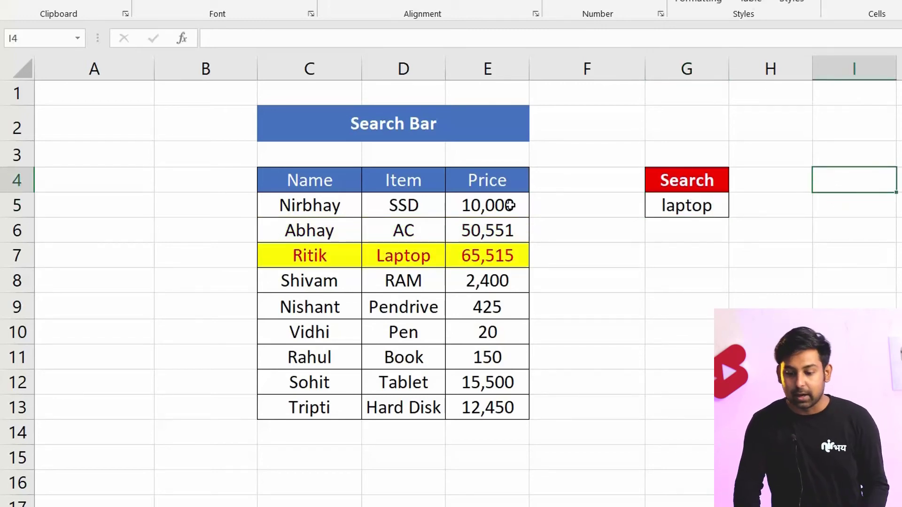
pyautogui.doubleClick(675, 207)
pyautogui.write('pendrive')
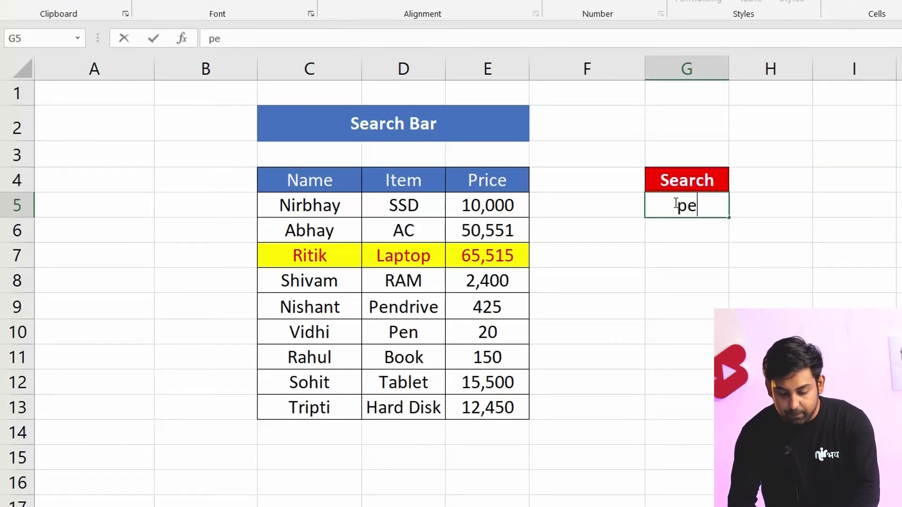
pyautogui.press('Return')
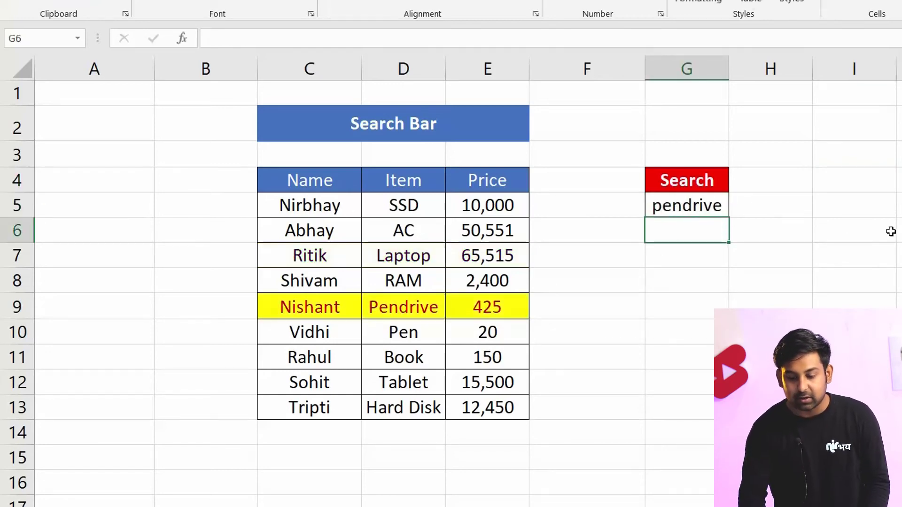